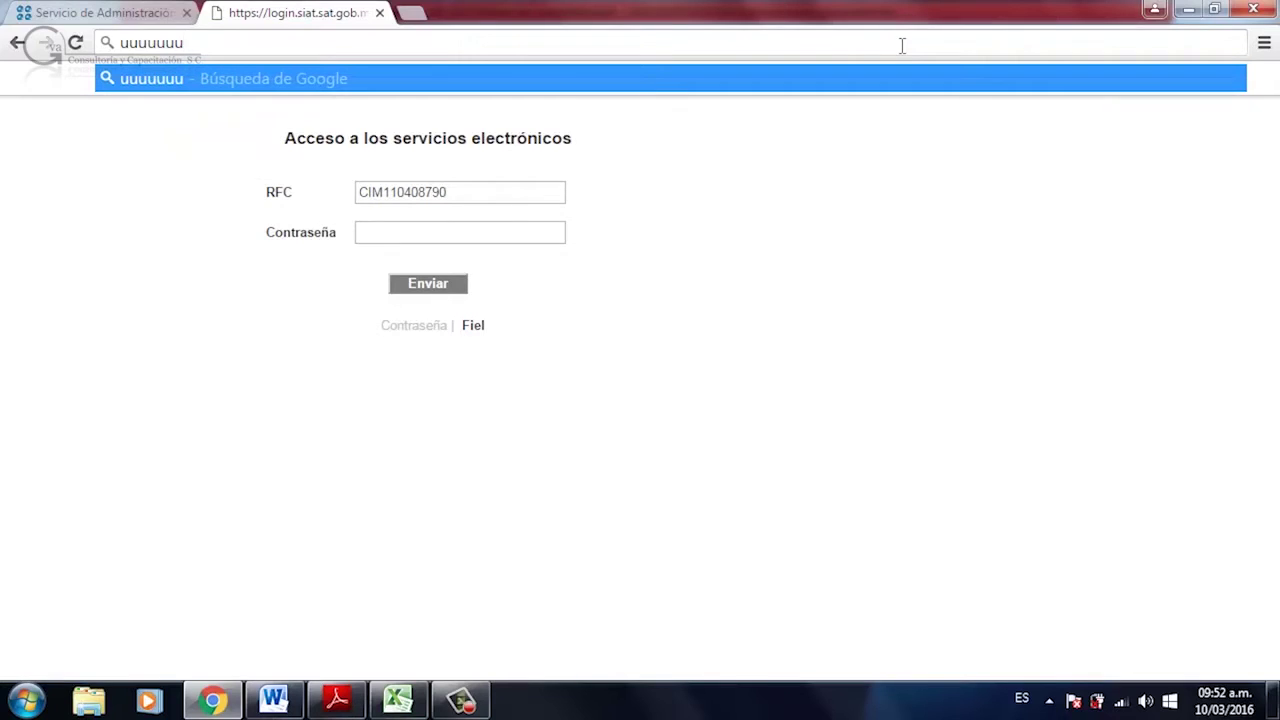
key(Caps_Lock)
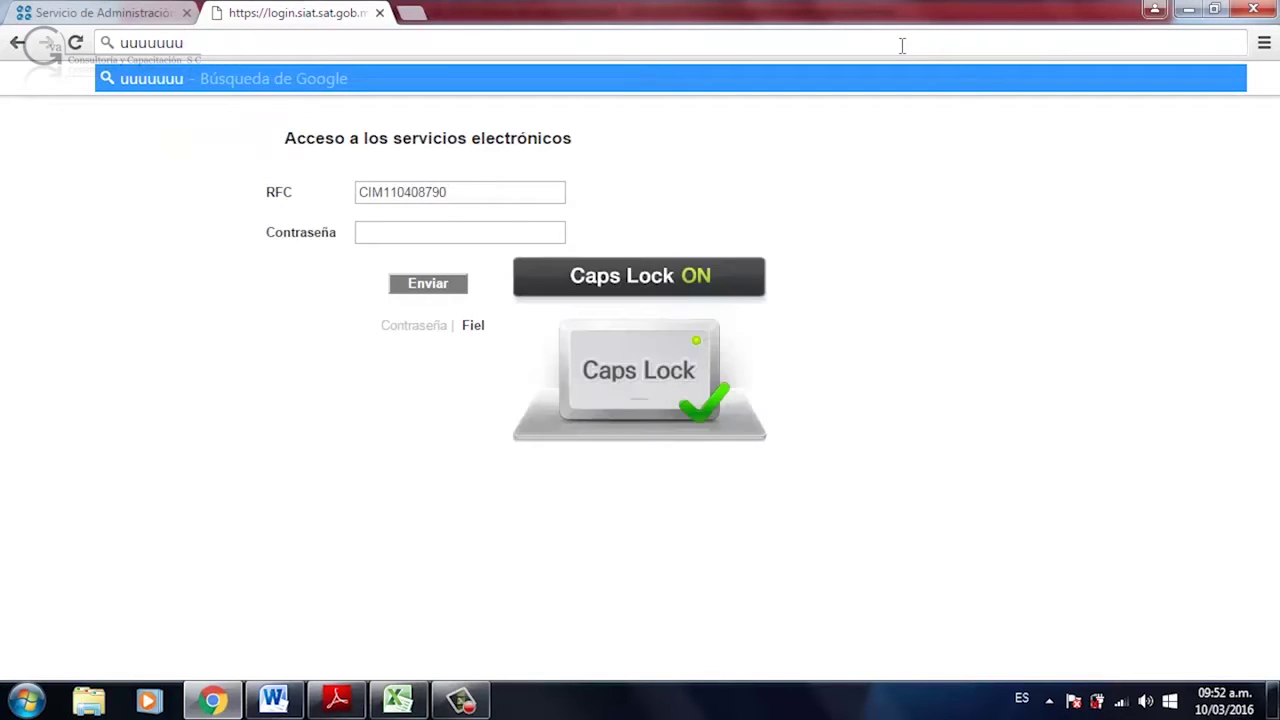
text(MMM)
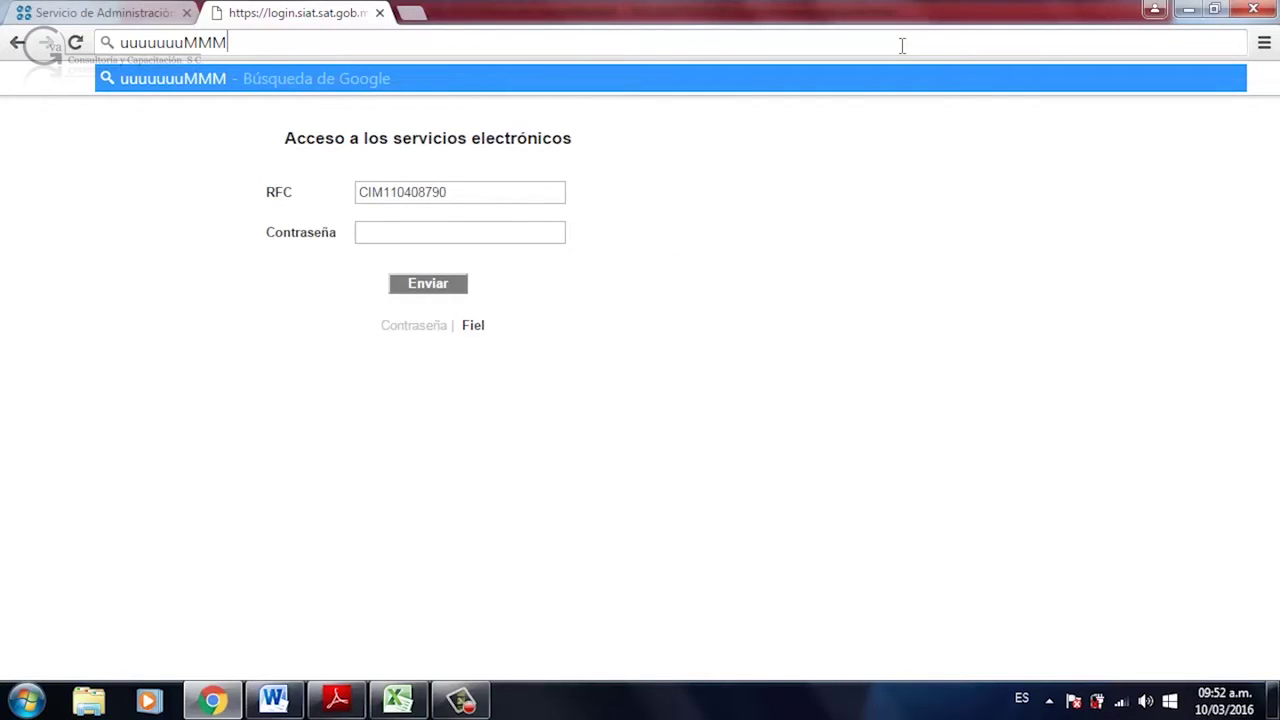
click(523, 240)
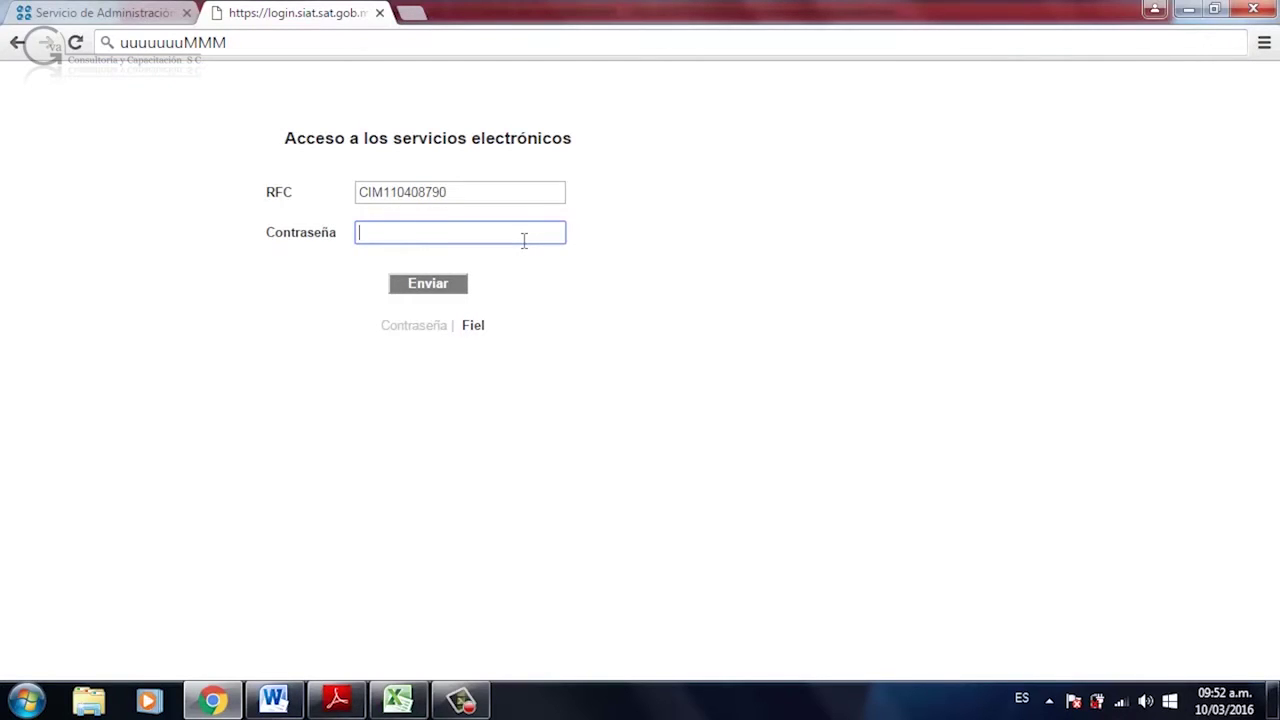
click(536, 49)
key(Caps_Lock)
text(uuuuu)
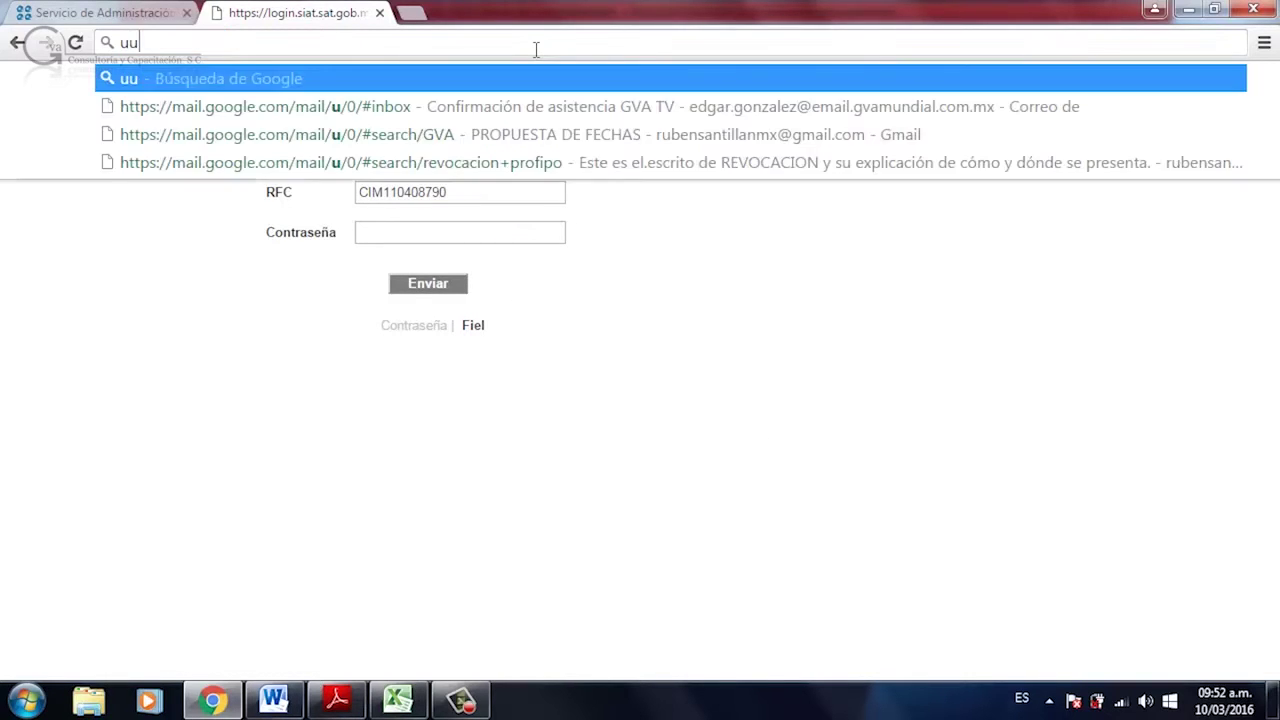
key(BackSpace)
key(BackSpace)
key(BackSpace)
key(BackSpace)
key(BackSpace)
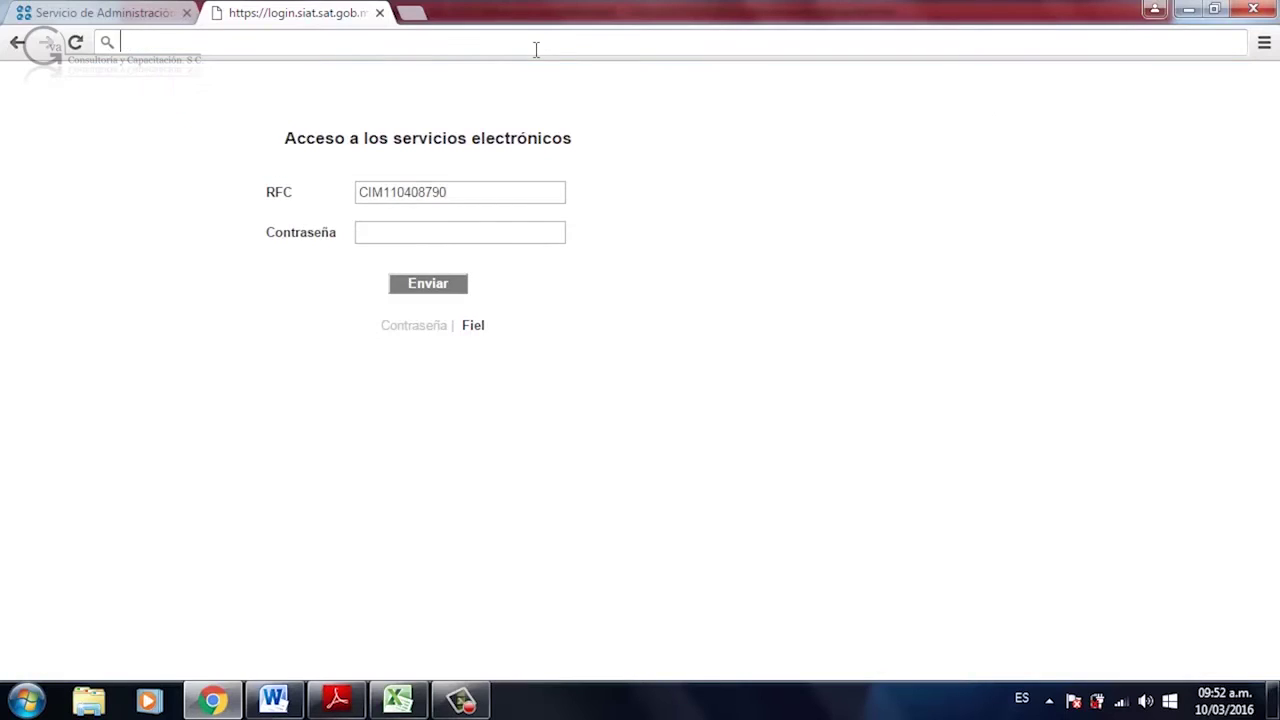
key(Caps_Lock)
key(Caps_Lock)
Enter the account password in the Contraseña field and log in to the electronic services.
click(372, 237)
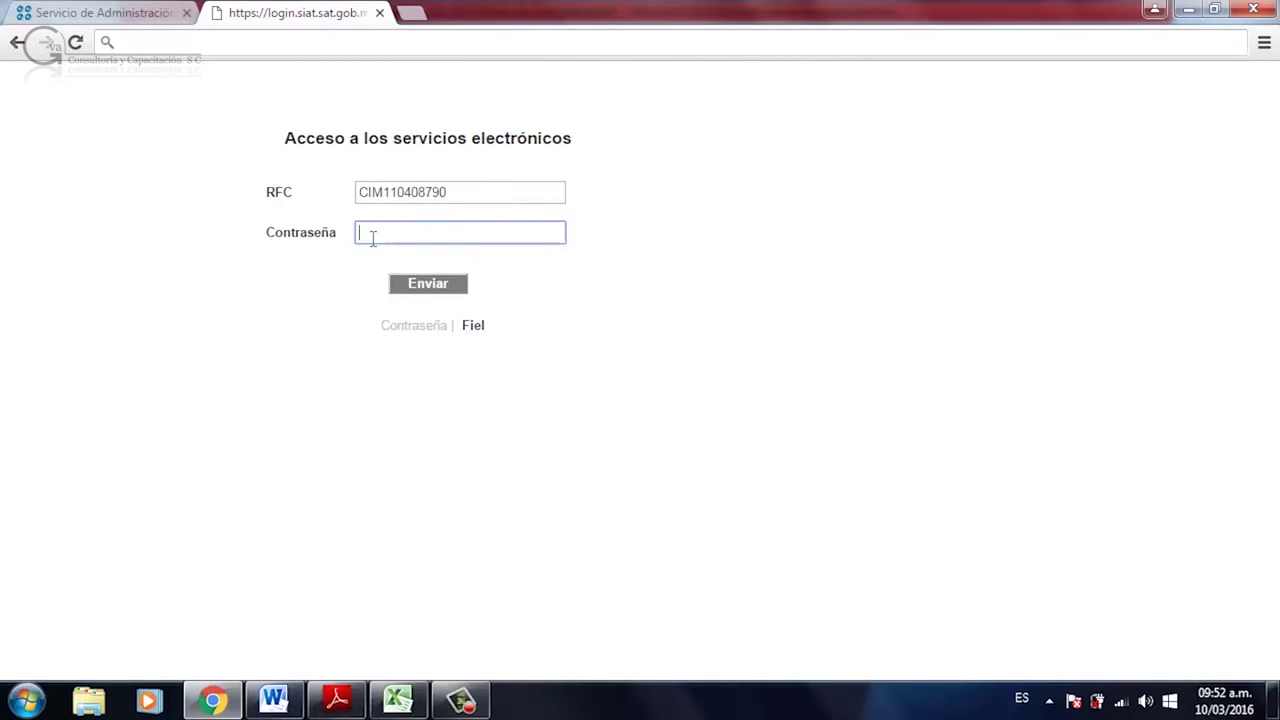
text(***)
key(Caps_Lock)
text(*)
key(Caps_Lock)
text(****)
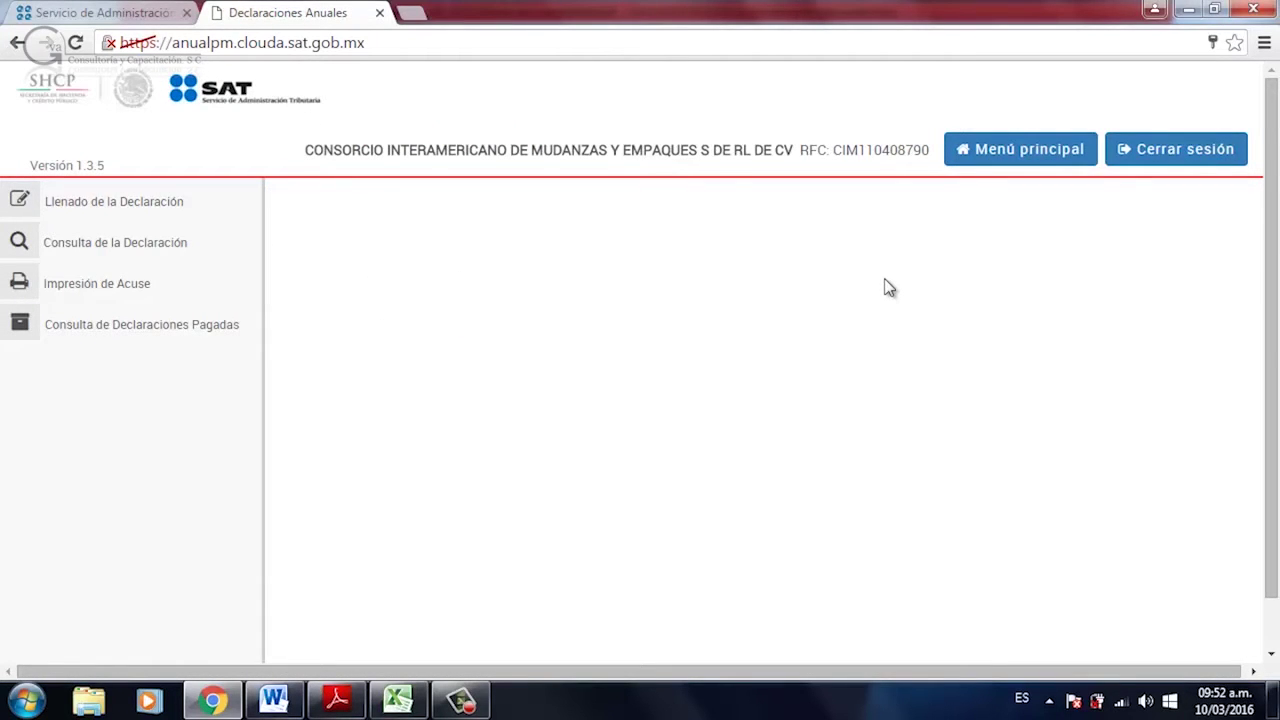
Start a new form for filling in the declaration and select Régimen con Fines no Lucrativos / F21.
click(118, 210)
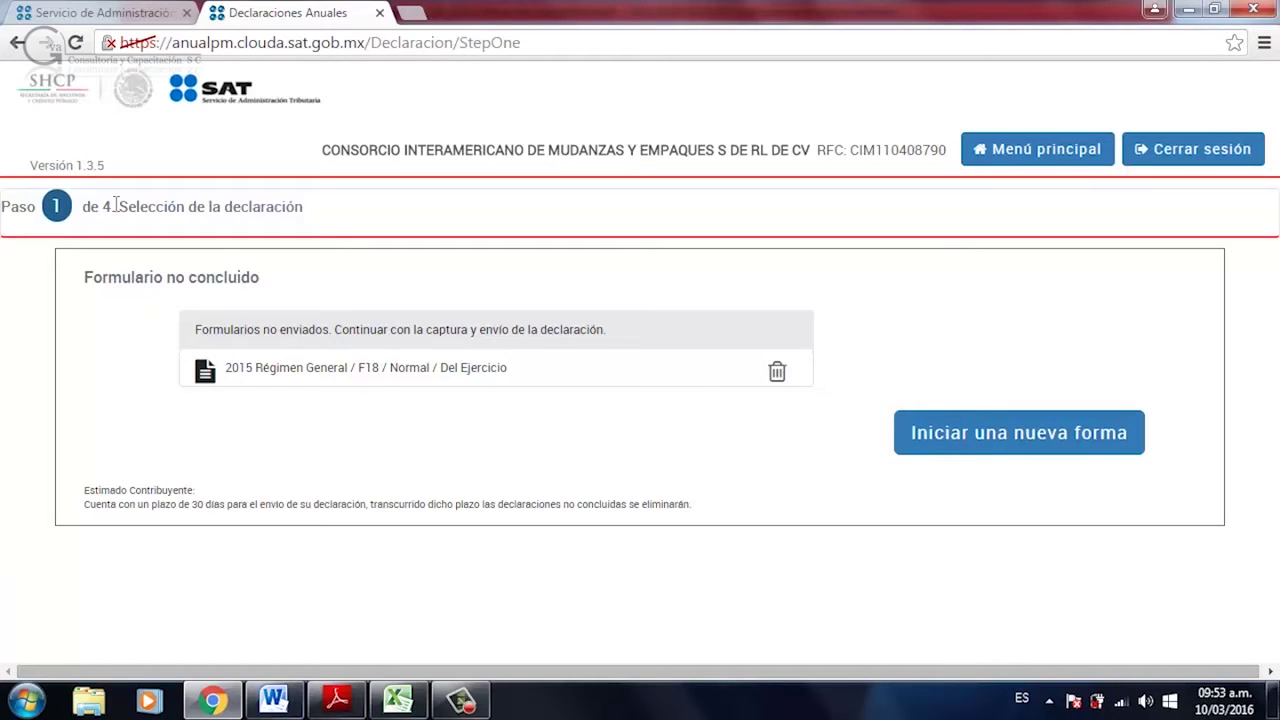
click(1031, 441)
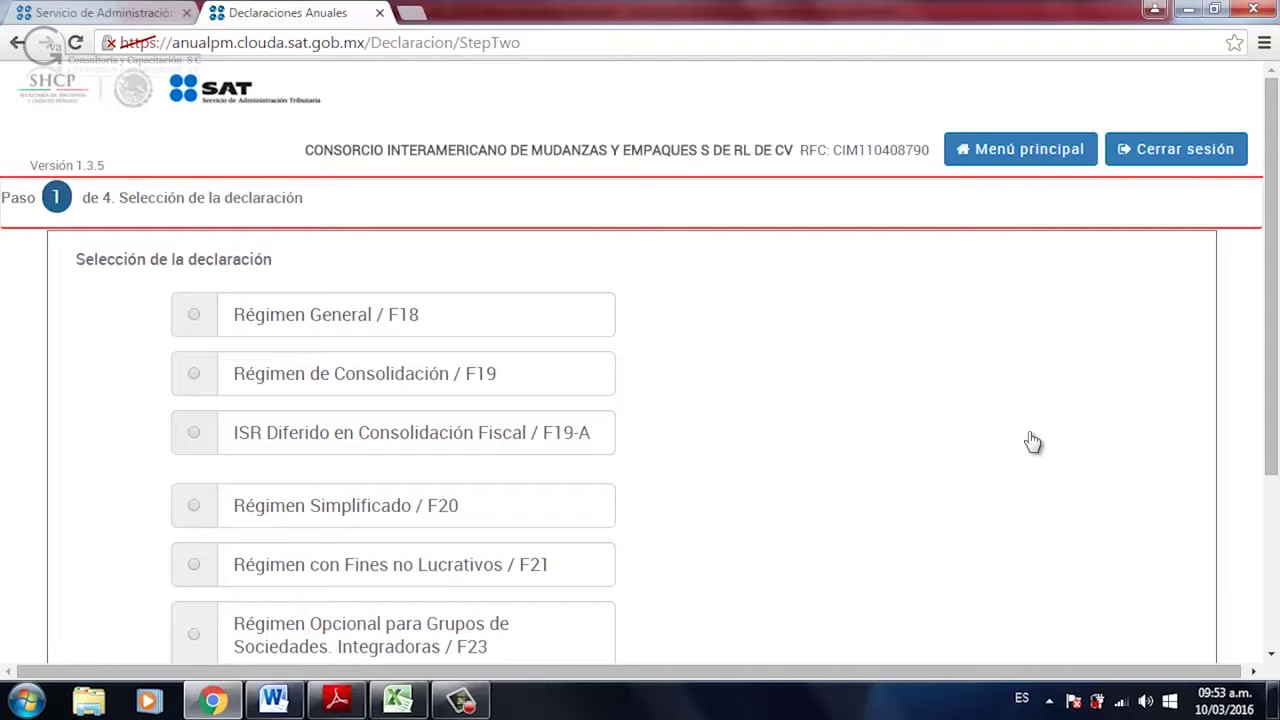
scroll(1063, 438, right, 1)
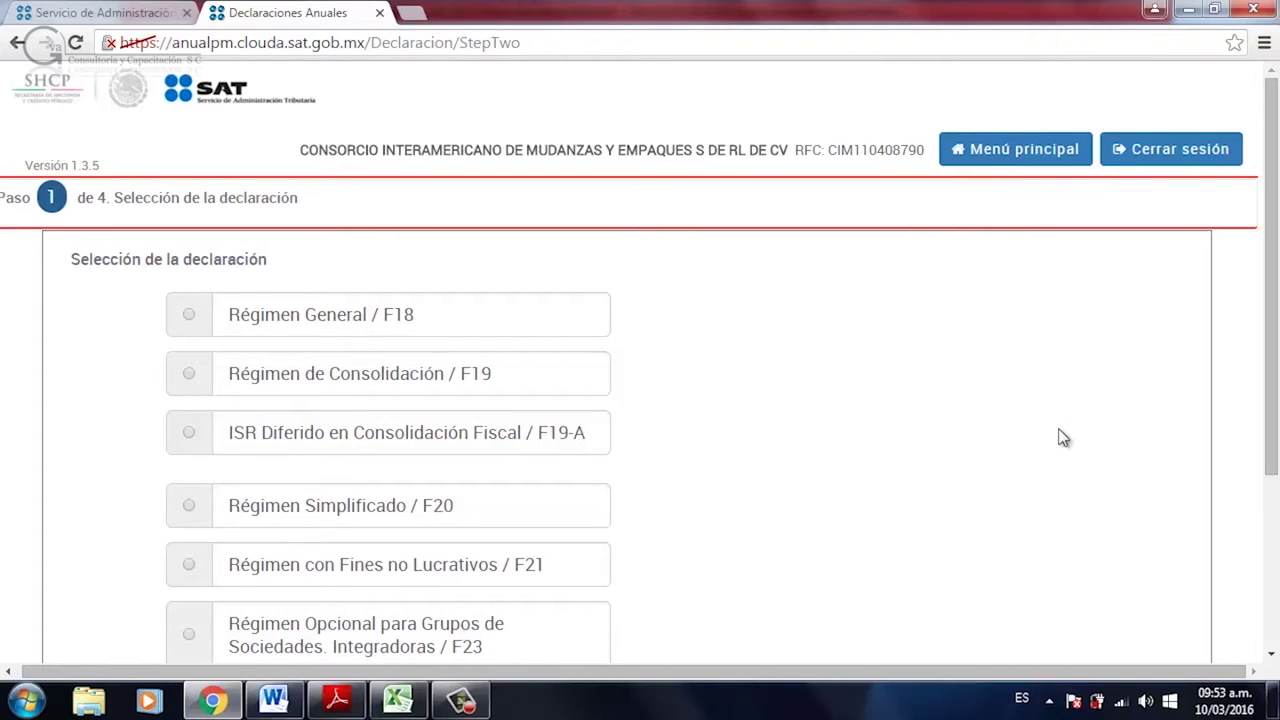
click(189, 566)
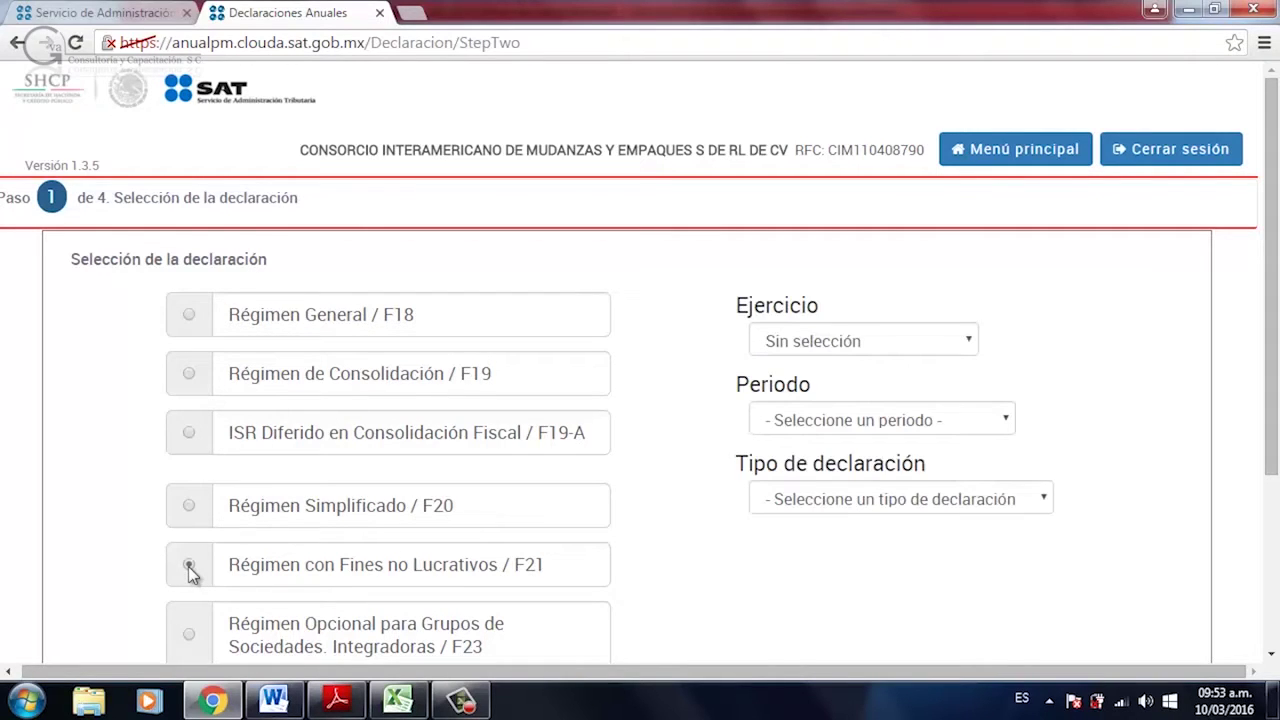
Set the fiscal year to 2015, the period to Del Ejercicio and the declaration type to Complementaria.
click(968, 341)
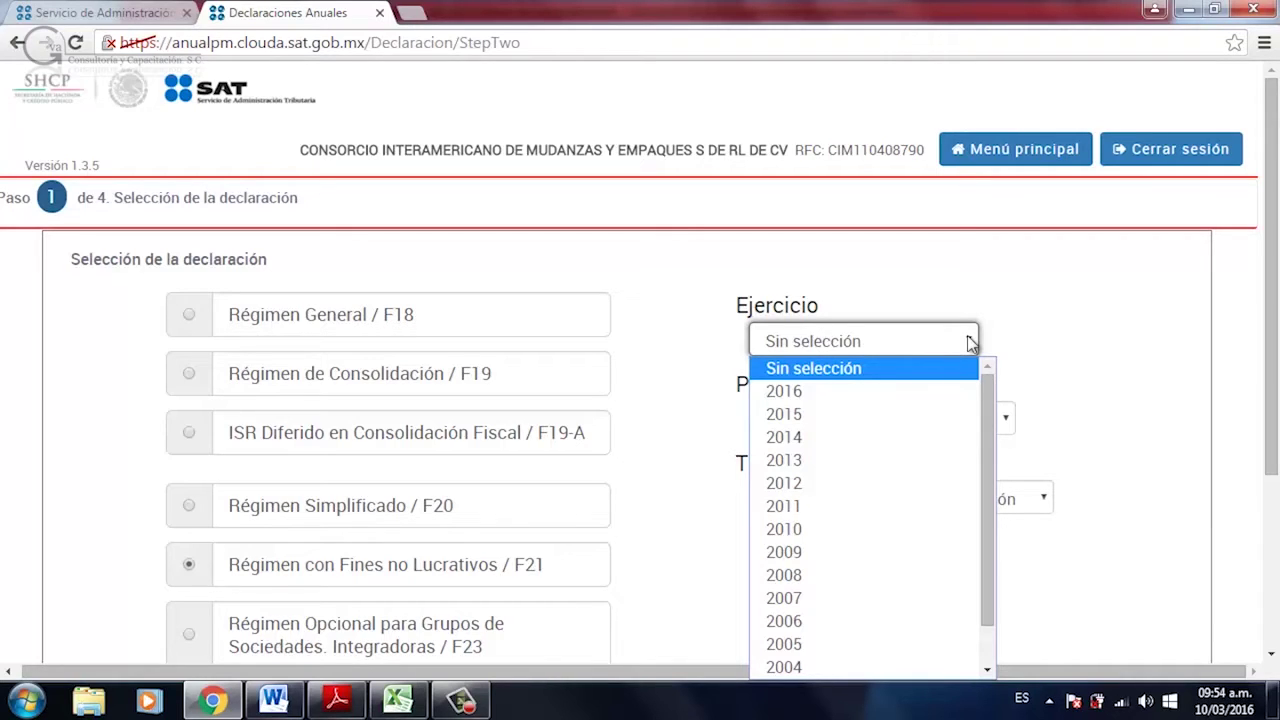
click(815, 414)
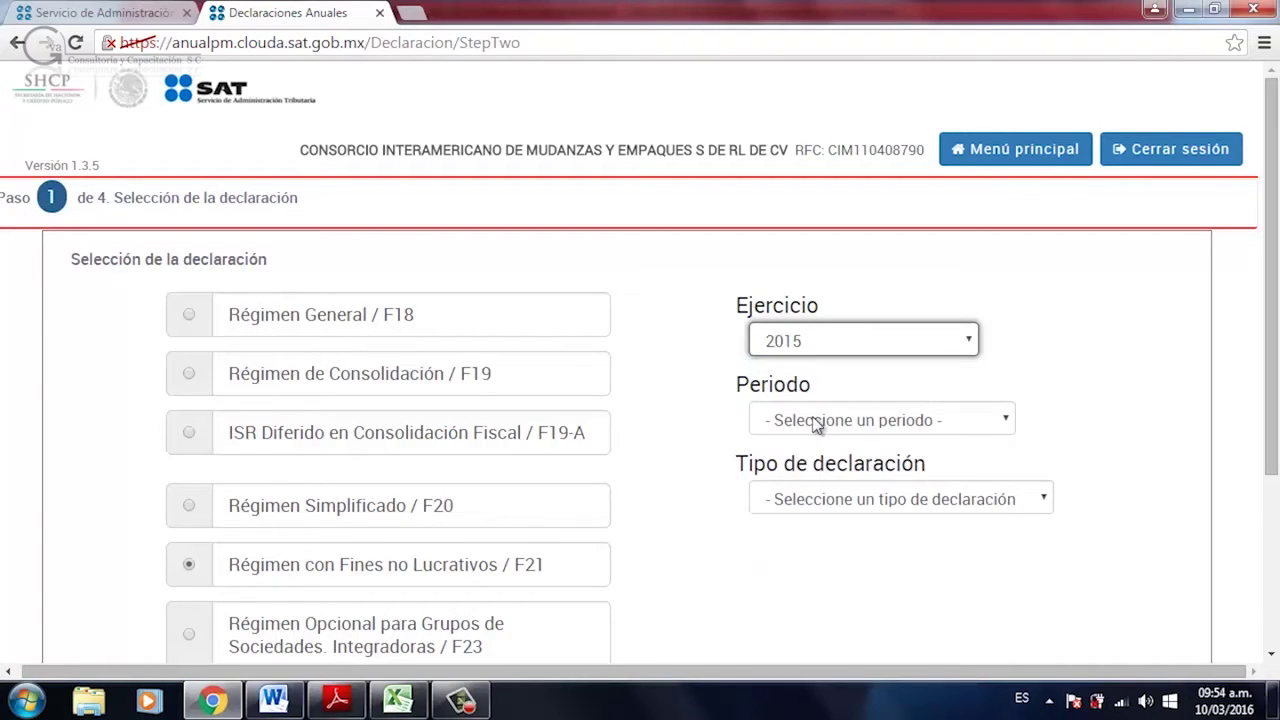
click(1004, 419)
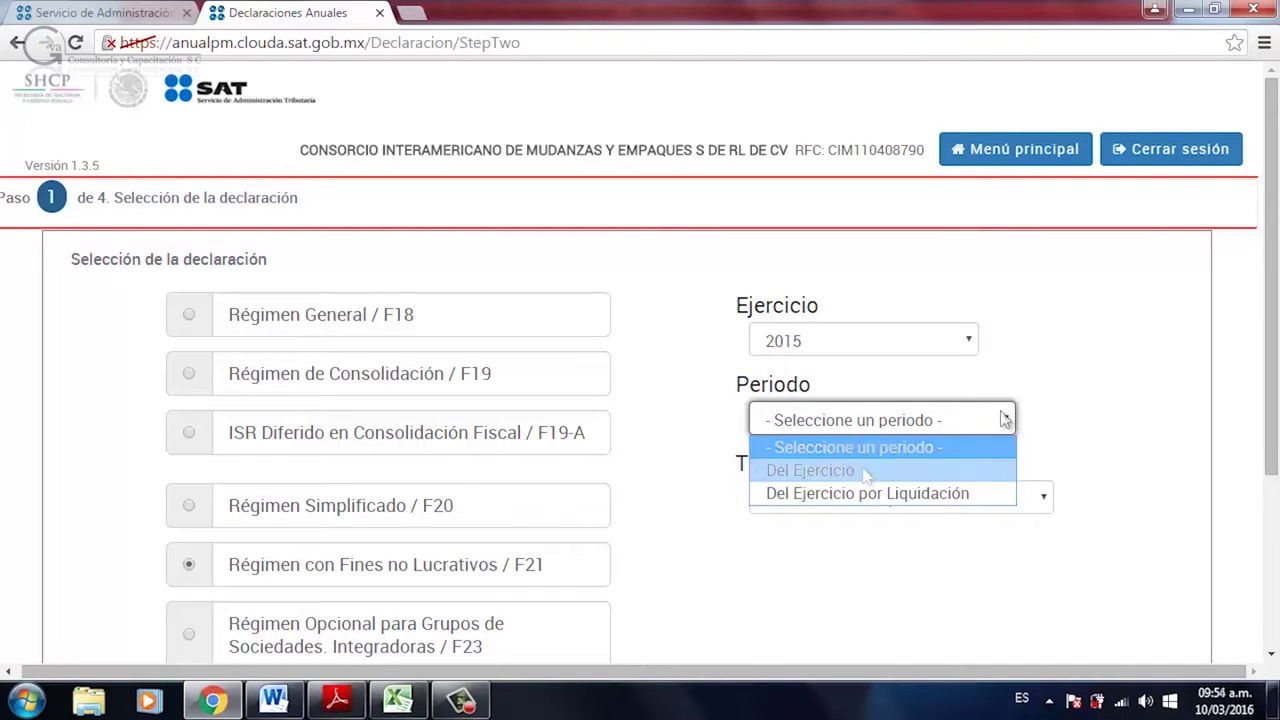
click(866, 470)
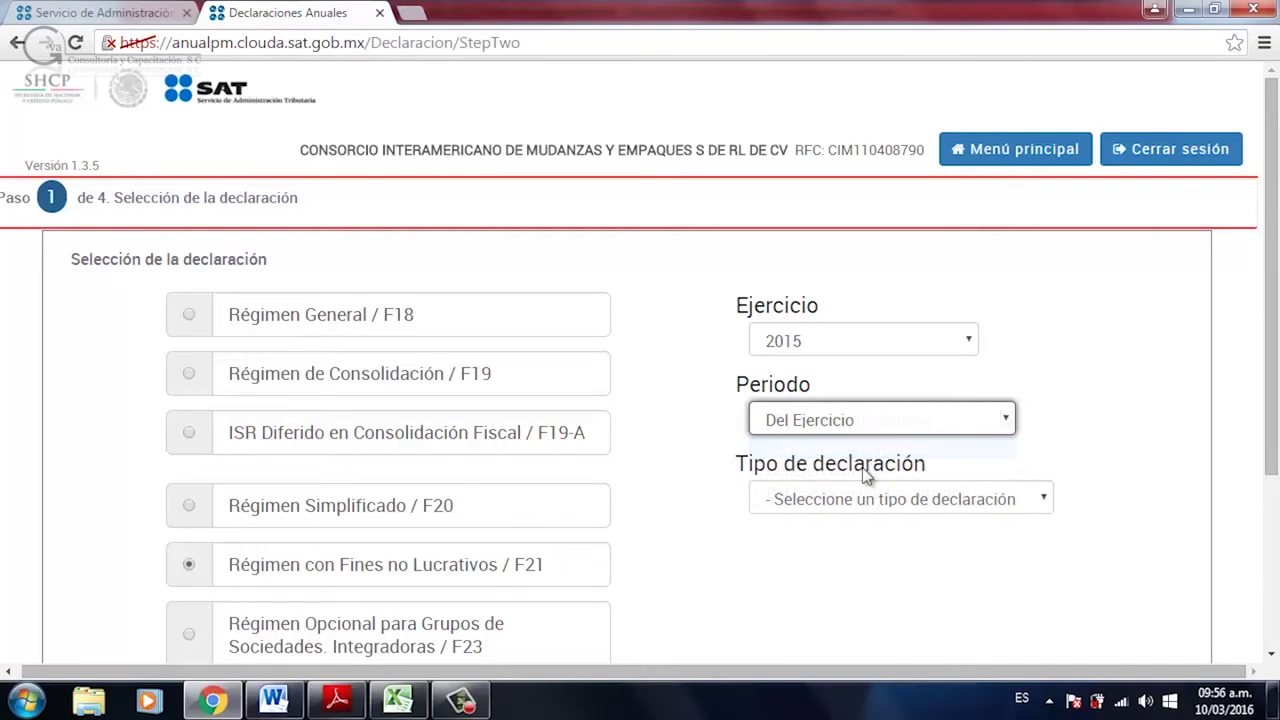
click(1041, 500)
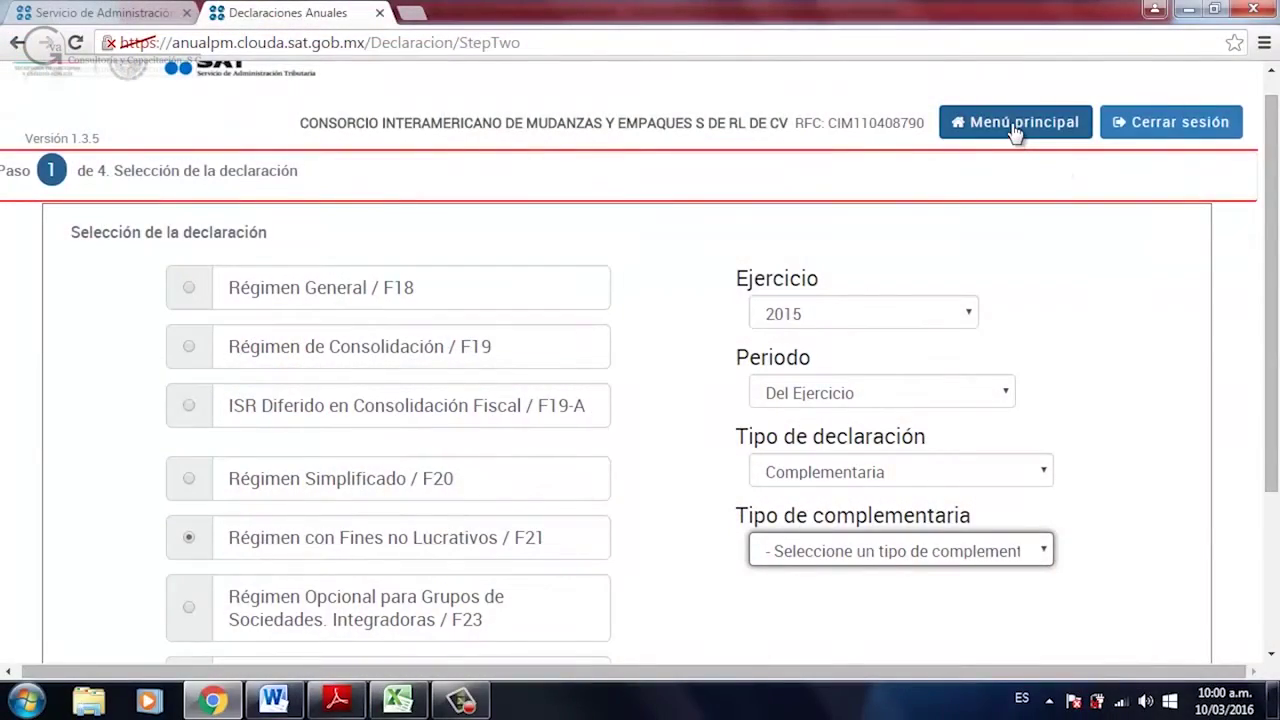
Return to the main menu, decline the Silverlight download and open the unfinished 2015 Régimen General / F18 declaration.
click(1015, 125)
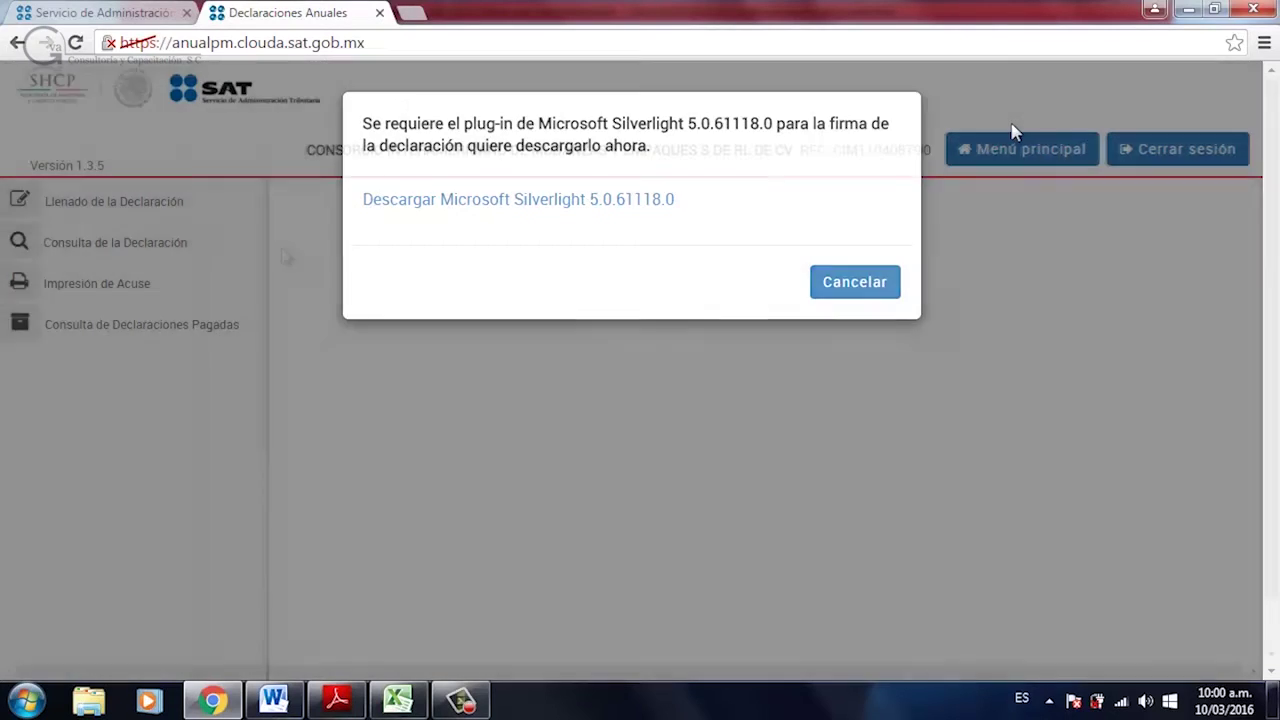
click(855, 282)
click(139, 208)
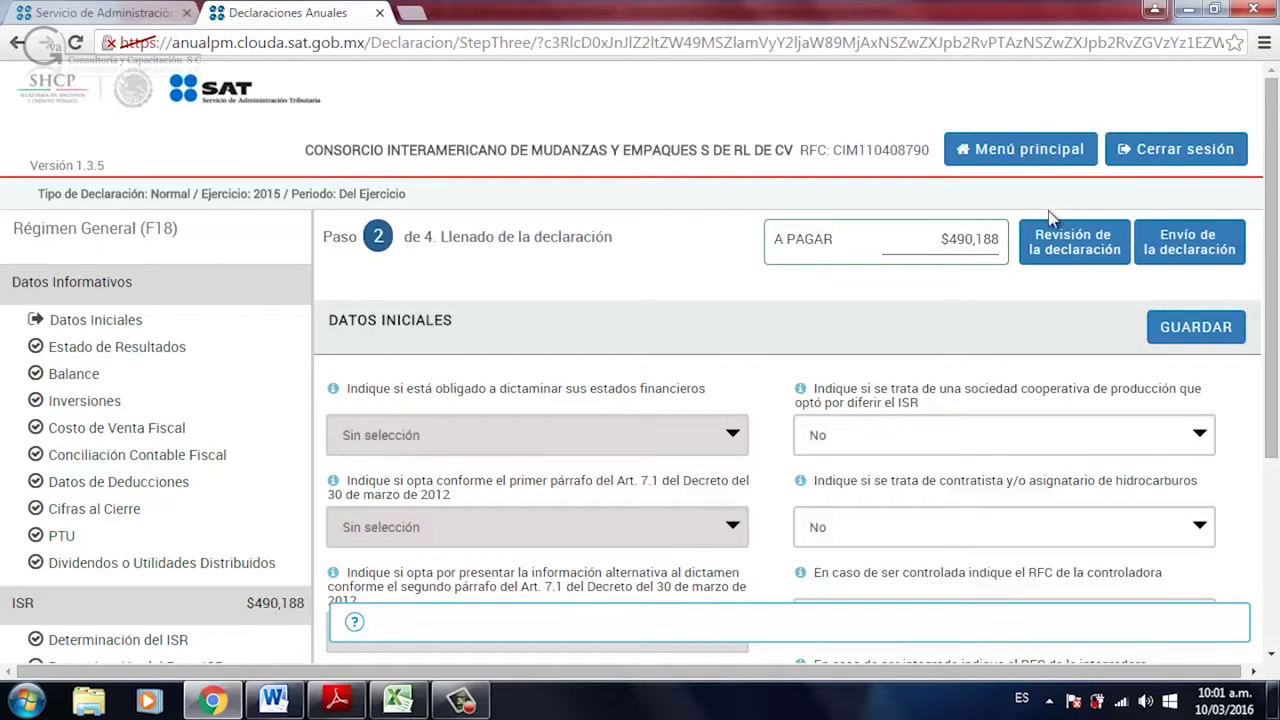
Review all the Datos Iniciales questions of the Régimen General declaration.
drag(1268, 222, 1272, 296)
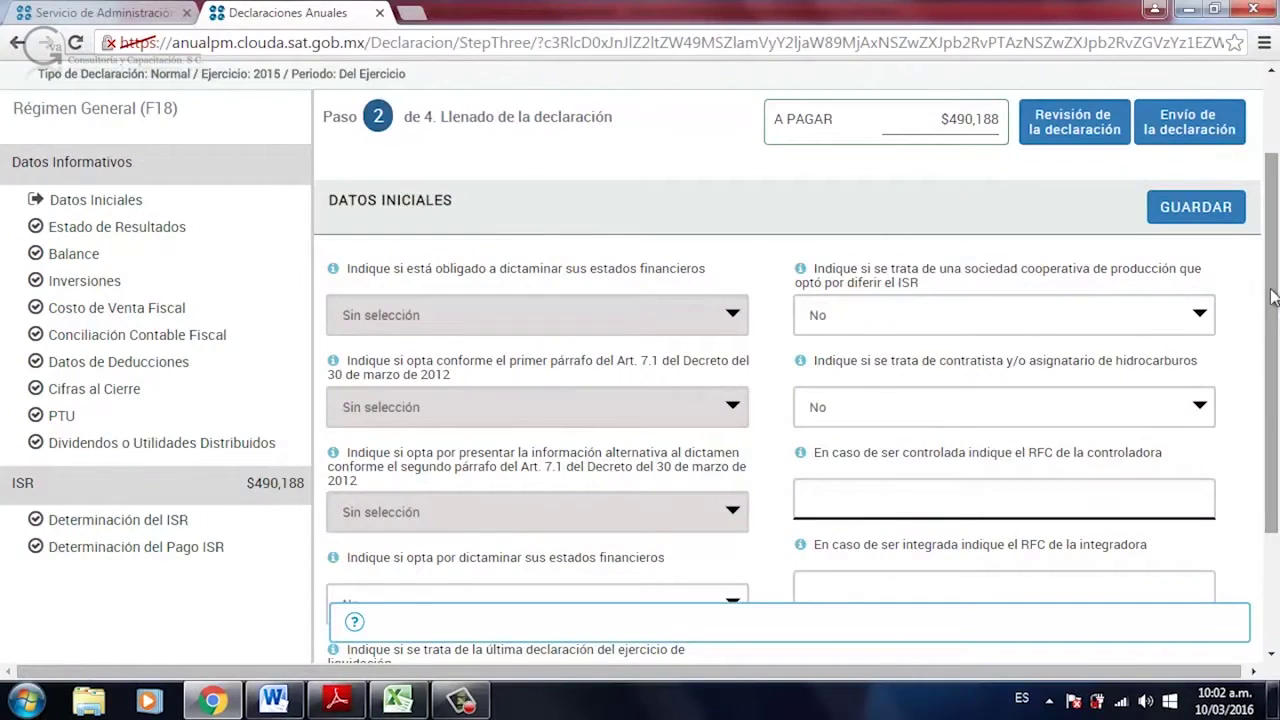
scroll(1277, 371, down, 3)
drag(1277, 371, 1276, 427)
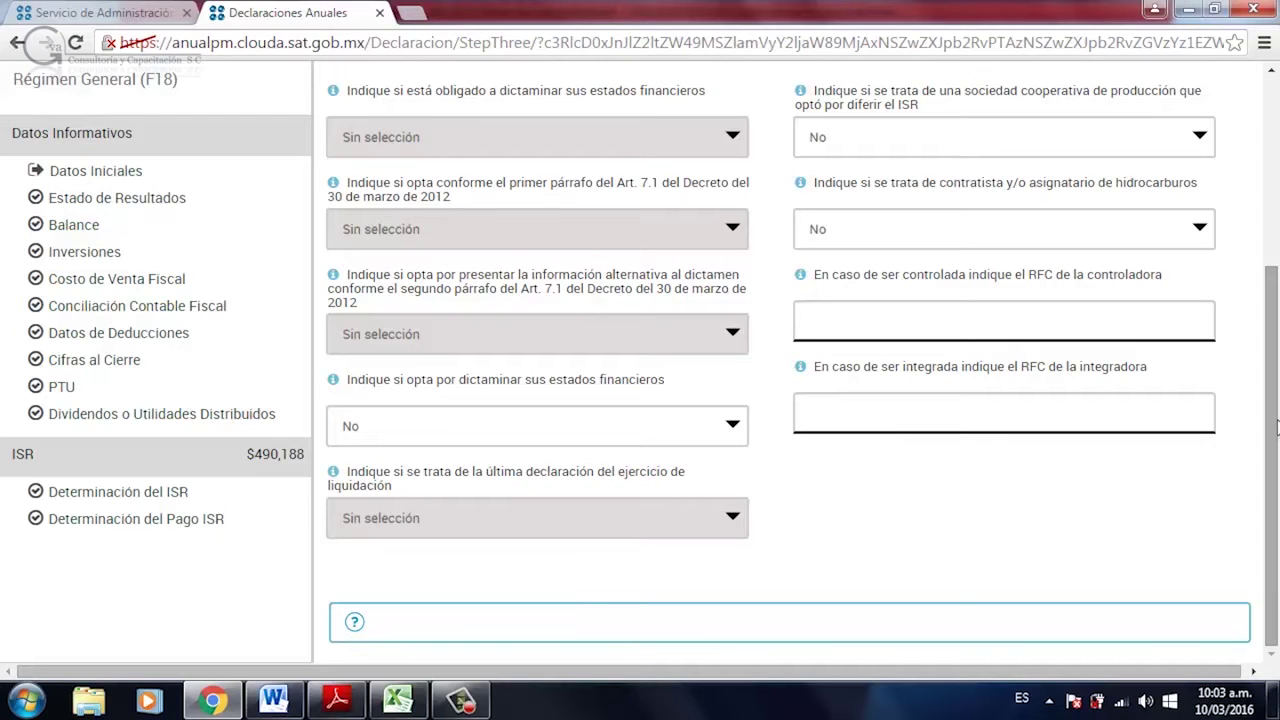
scroll(1277, 427, up, 2)
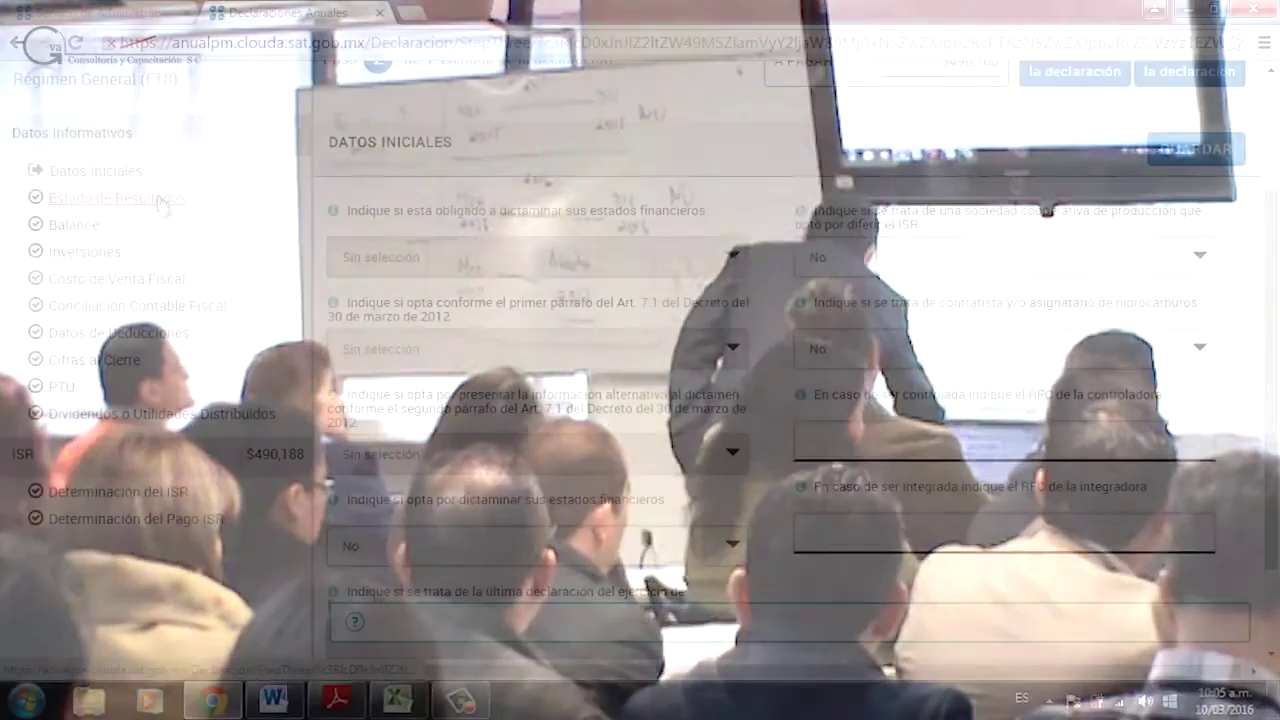
View the Estado de Resultados section and examine the inventory data under Costo de Venta Fiscal.
click(160, 200)
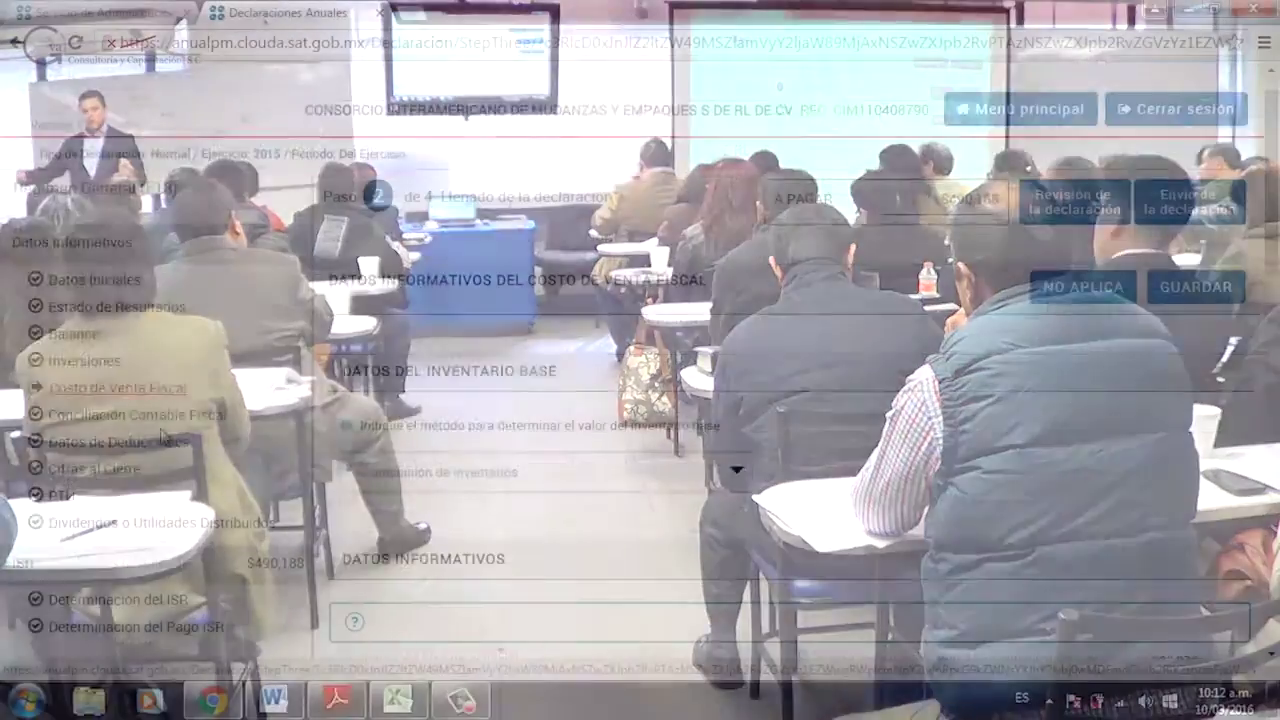
scroll(163, 437, down, 2)
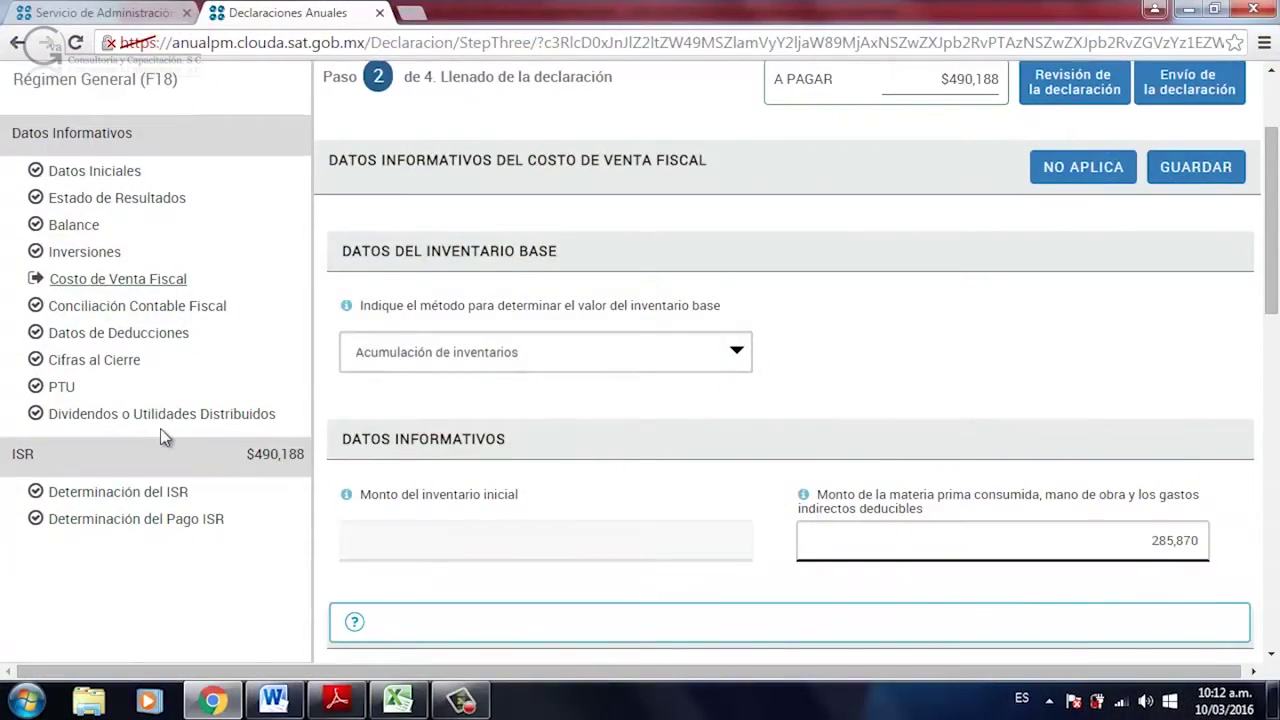